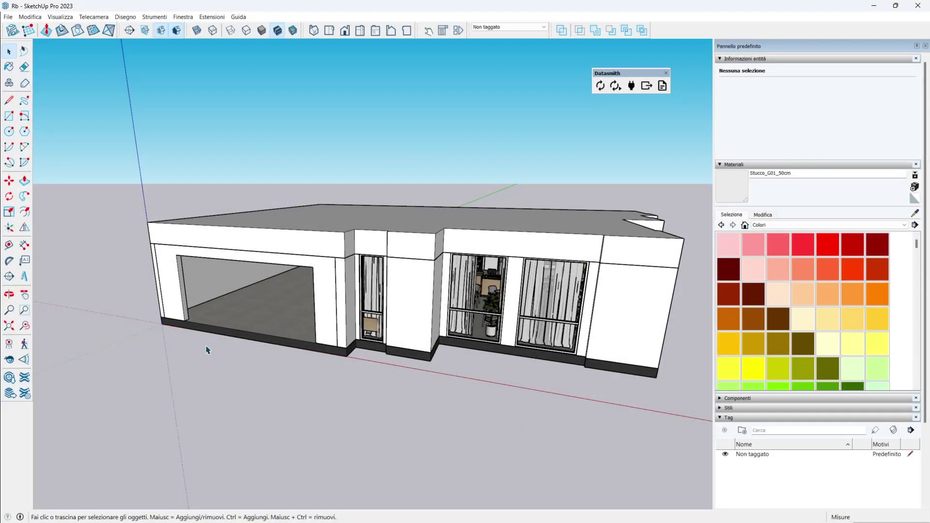
Step: Orbit around the café house to an elevated corner view from the left
middle_click_drag(179, 341, 509, 371)
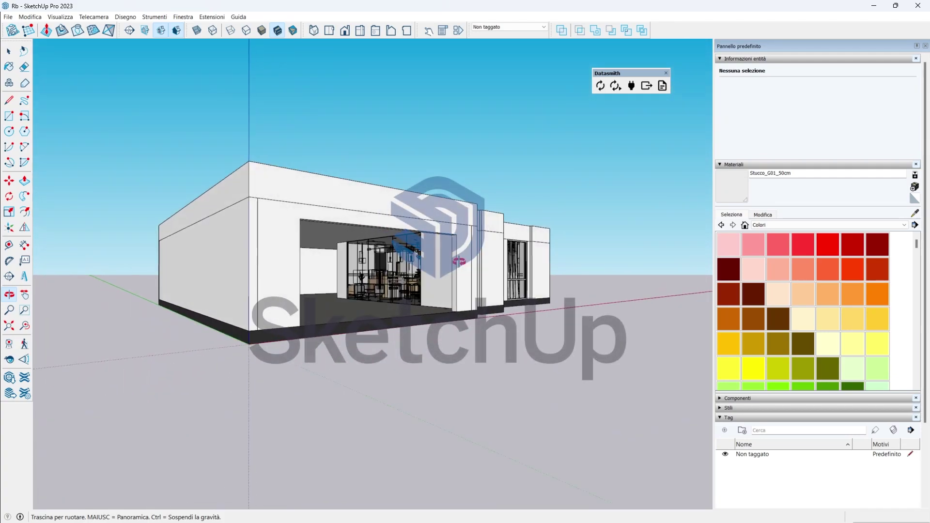
left_click_drag(509, 372, 188, 278)
mouse_move(187, 278)
middle_mouse_down()
mouse_move(85, 332)
mouse_move(146, 360)
mouse_move(181, 342)
mouse_move(499, 354)
mouse_move(298, 342)
middle_mouse_up()
scroll(387, 384, "down", 2)
middle_click_drag(386, 384, 290, 365)
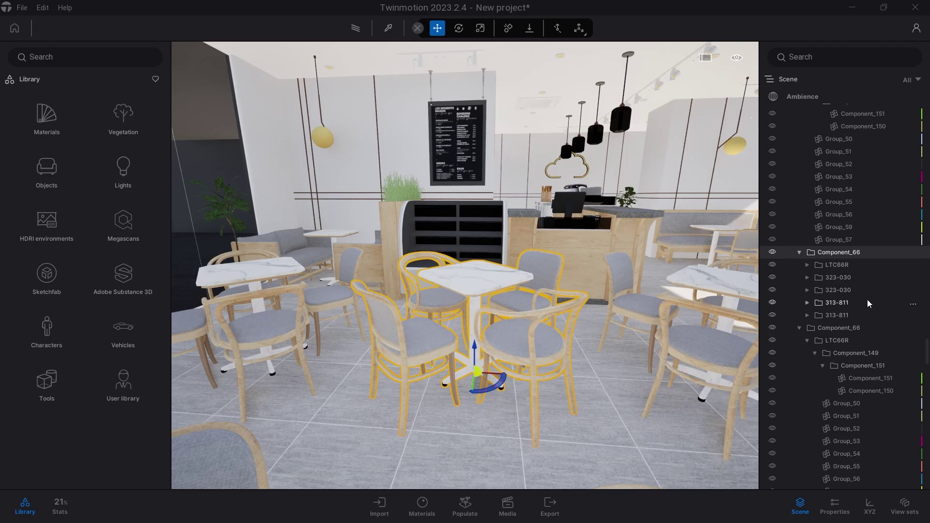
Step: Delete two chairs from the table set in the Scene list
double_click(835, 276)
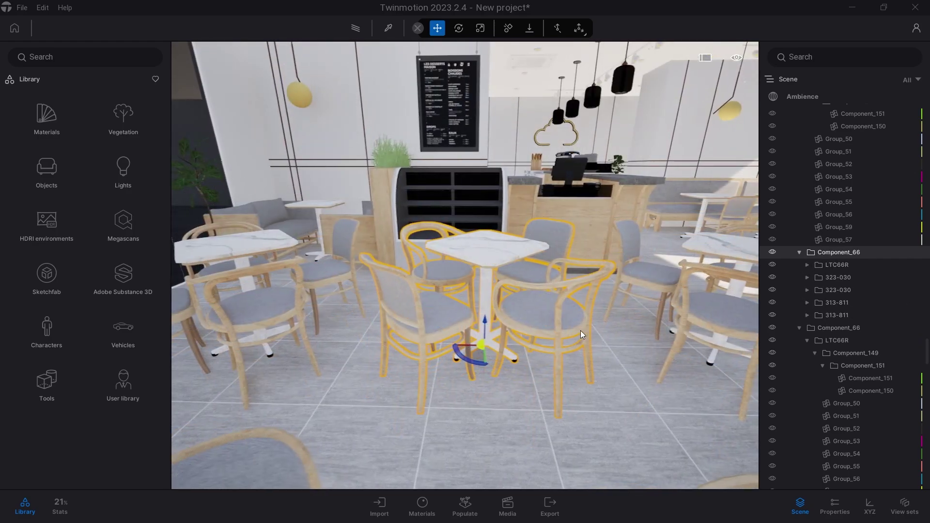
key("Delete")
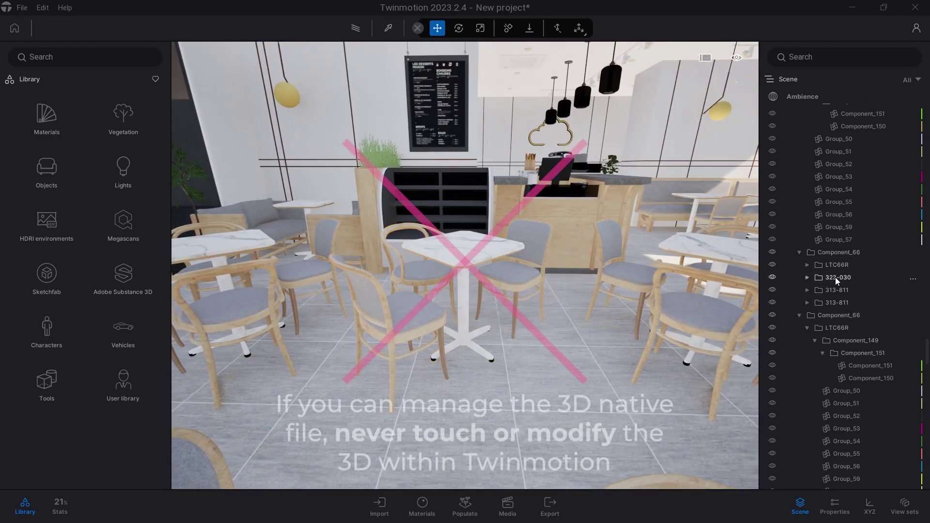
left_click(835, 289)
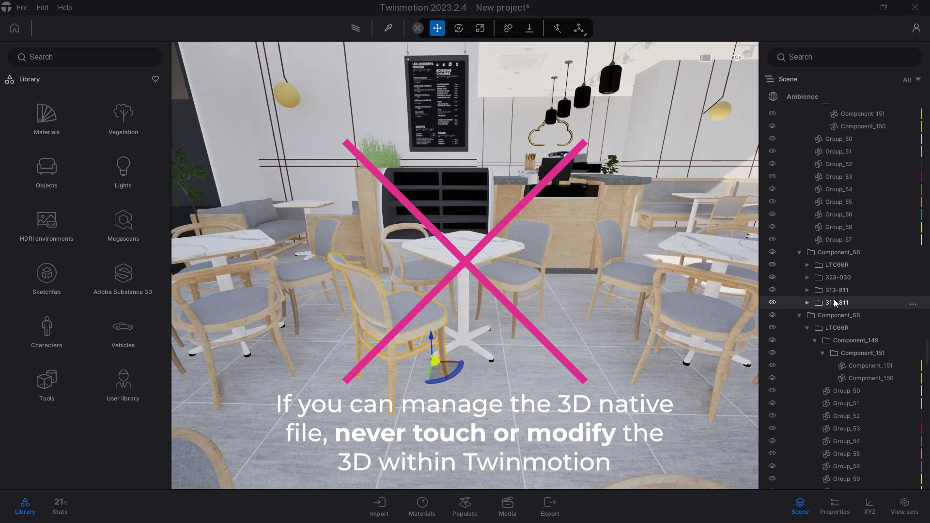
left_click(838, 276)
key("Delete")
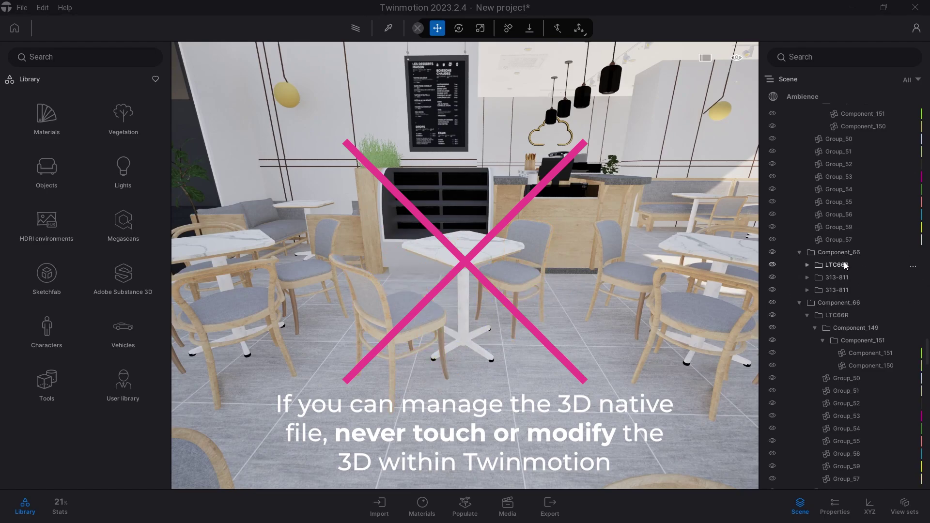
Step: Rotate the table and remaining chairs about 75 degrees
left_click(844, 262)
left_click(838, 289, "ctrl")
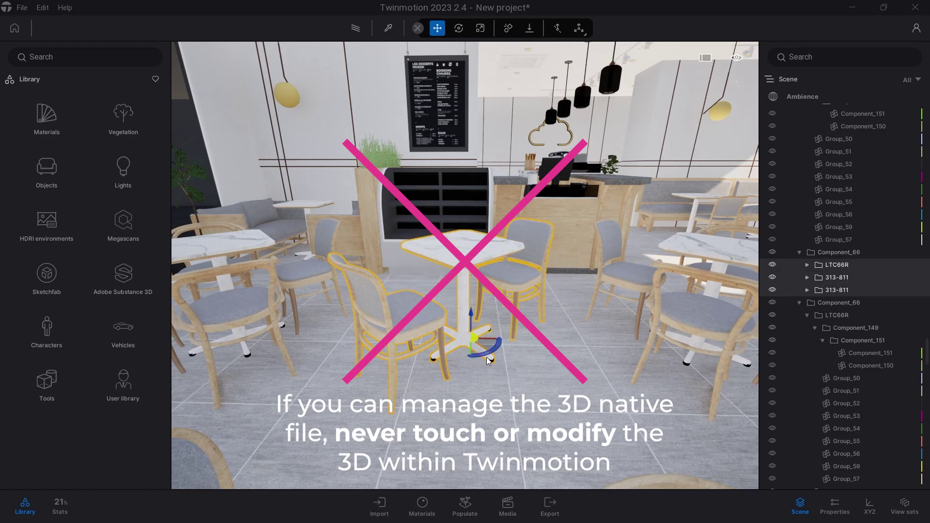
left_click_drag(490, 357, 550, 357)
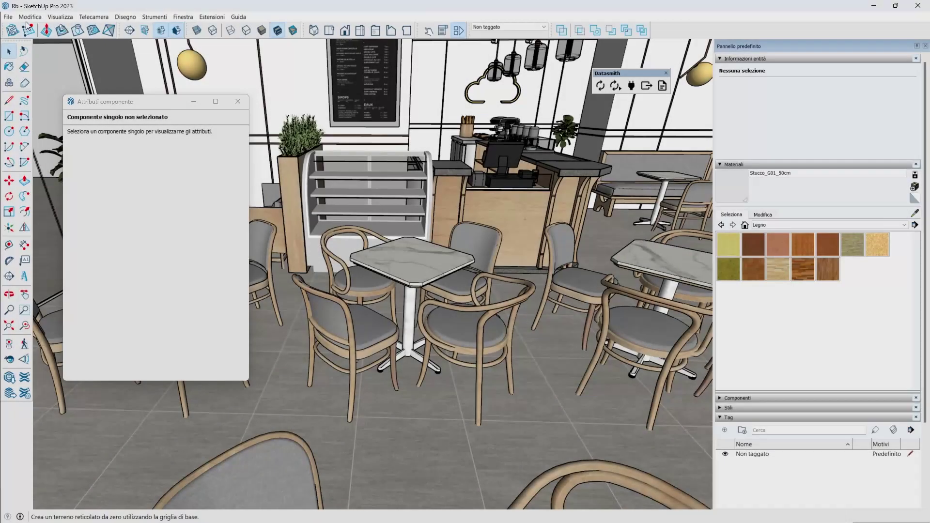
left_click(7, 16)
Step: Save the model under a new name and import Rb.skp into Twinmotion
left_click(50, 69)
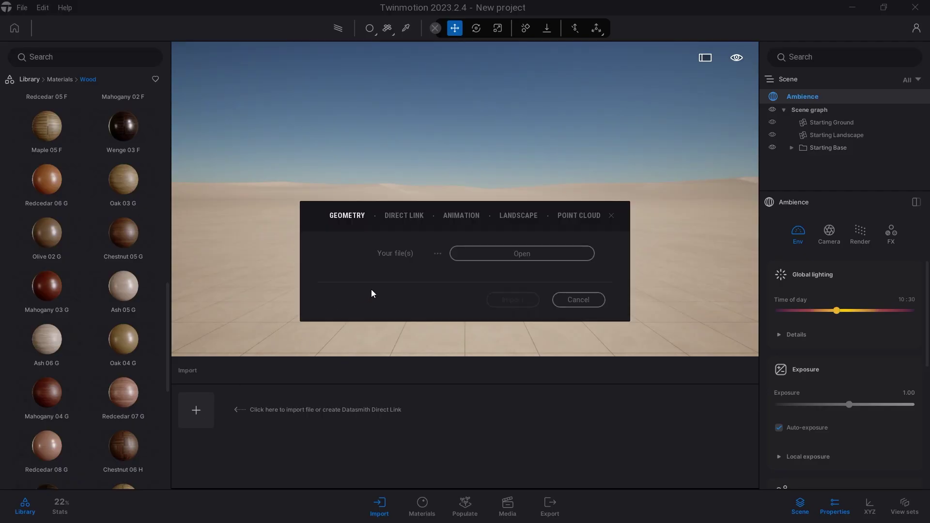
left_click(523, 255)
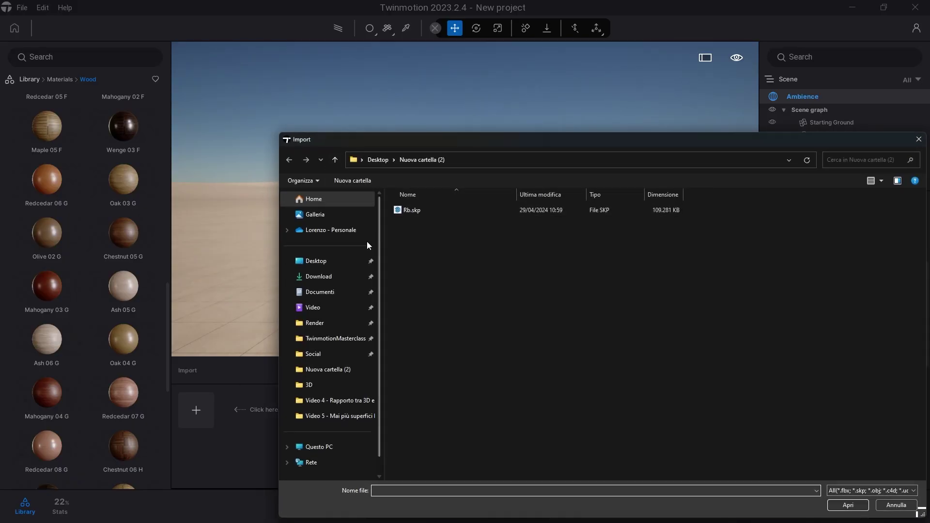
left_click(415, 210)
left_click(849, 505)
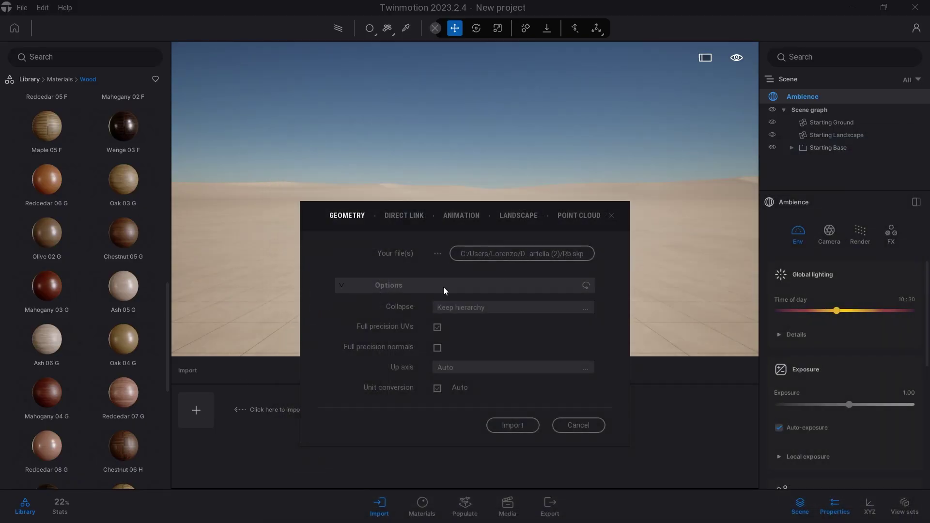
left_click(513, 426)
Step: Delete the two selected chairs and centre the table group's pivot
key("Delete")
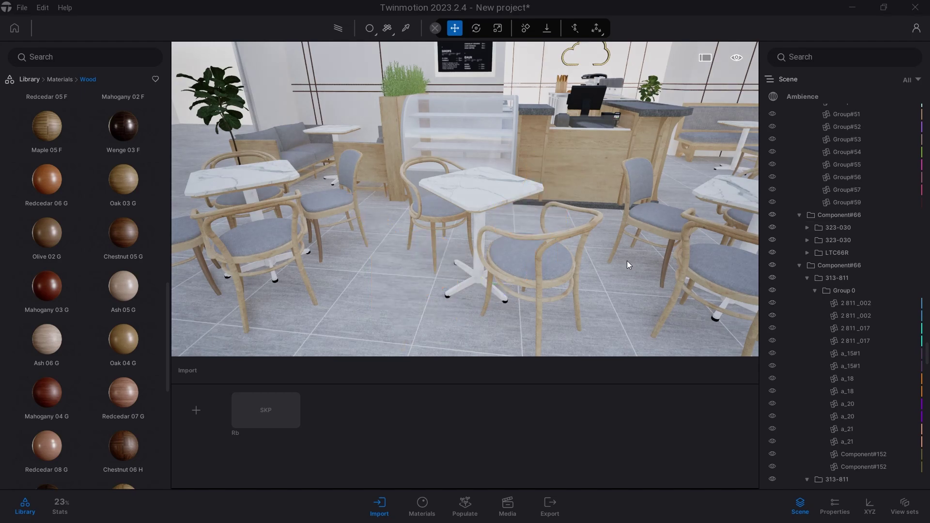
left_click(837, 214)
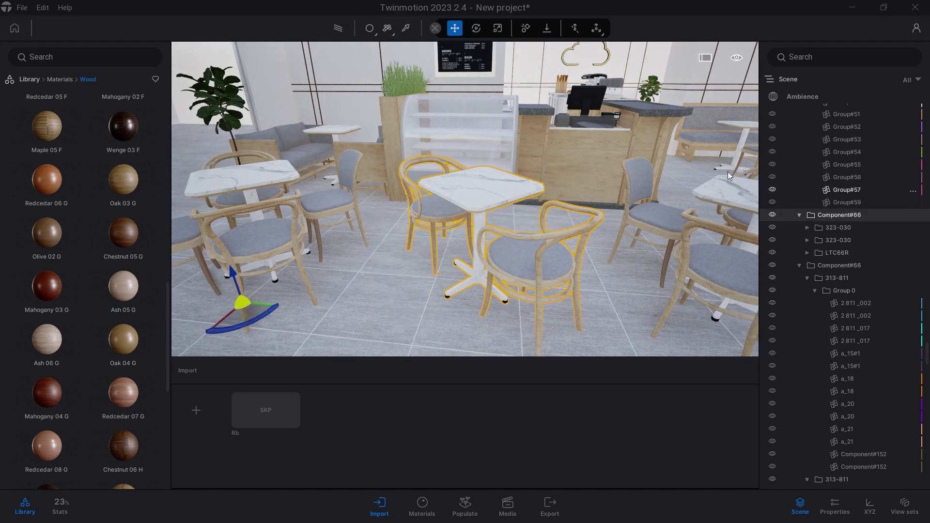
left_click(597, 32)
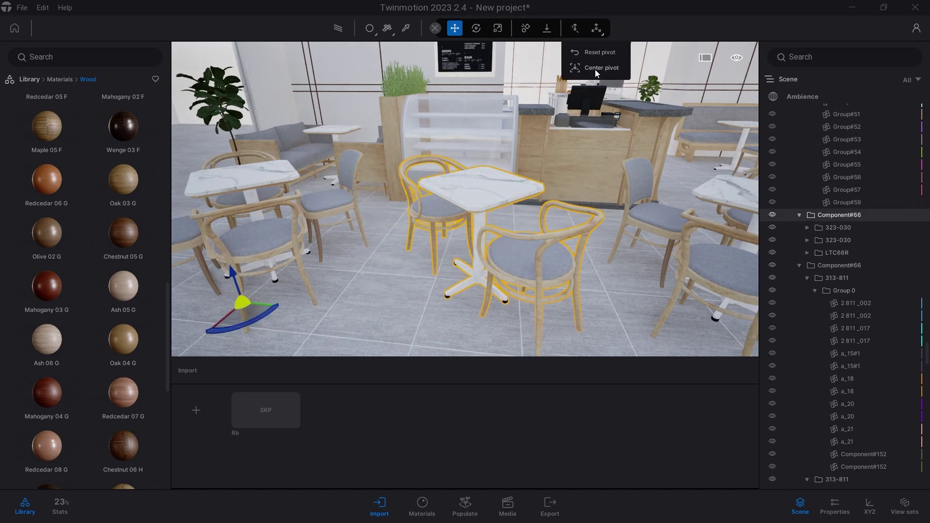
left_click(595, 68)
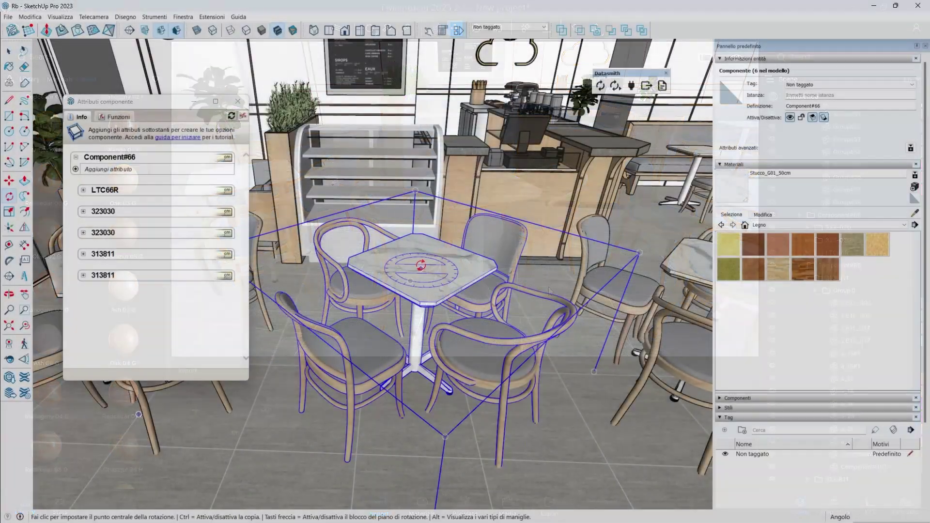
Step: Rotate the table with its four chairs 45 degrees
left_click(422, 266)
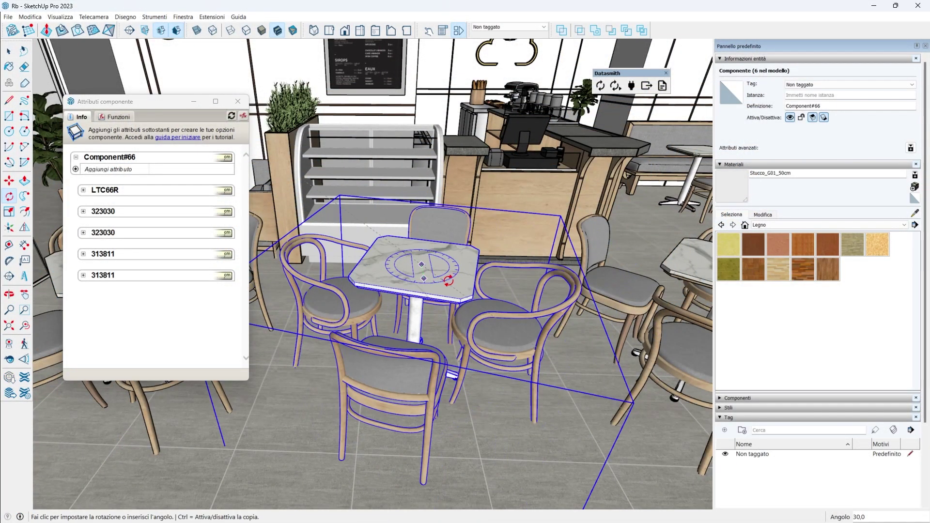
left_click(453, 282)
key("space")
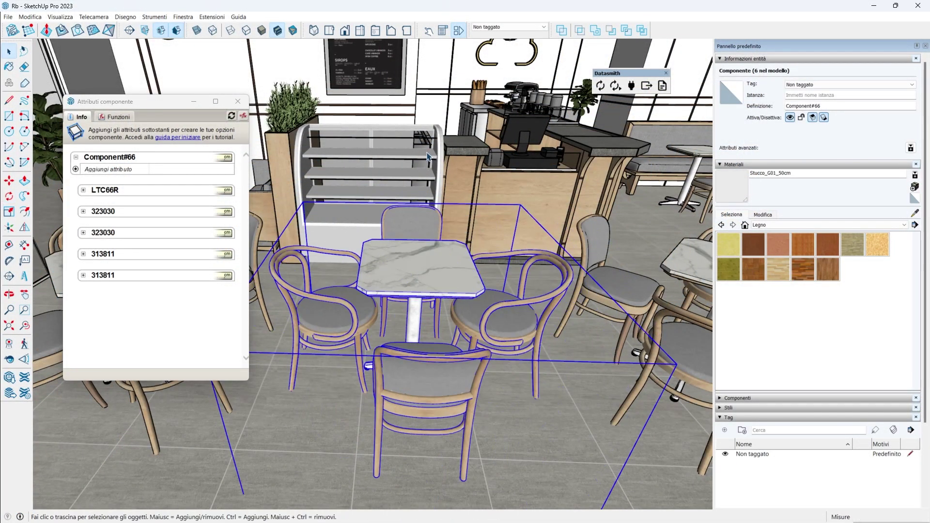
Step: Select the glass display case and save the model
left_click(428, 159)
left_click(29, 16)
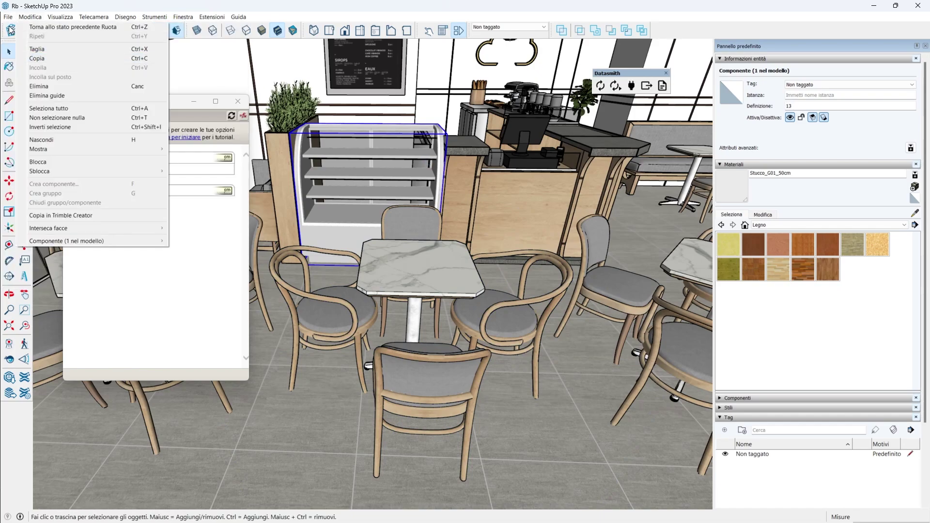
left_click(48, 62)
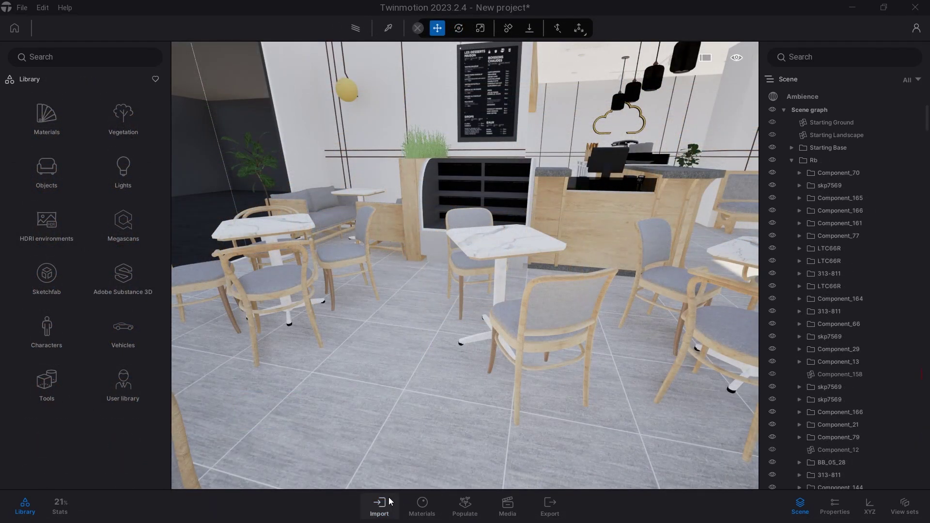
Step: Reload the SketchUp café file from the Import panel so the rotated table set appears
left_click(389, 497)
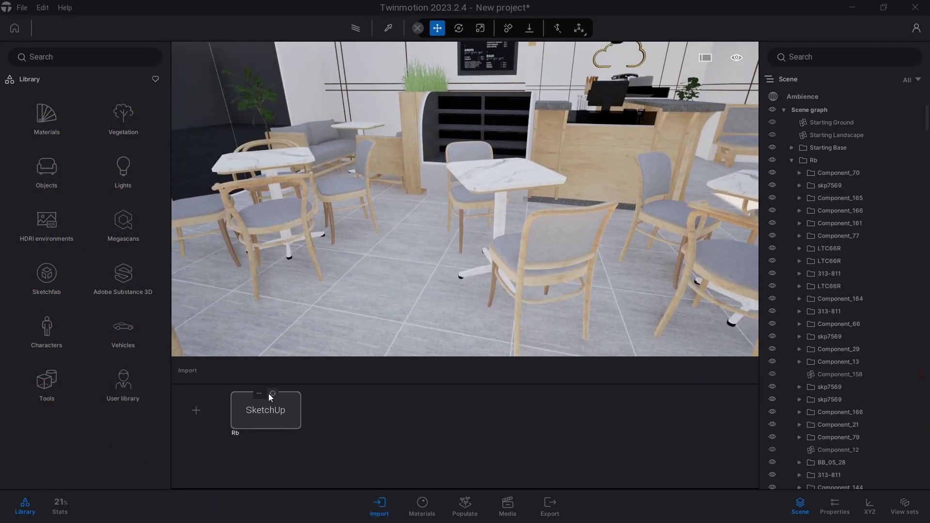
left_click(272, 394)
left_click(380, 506)
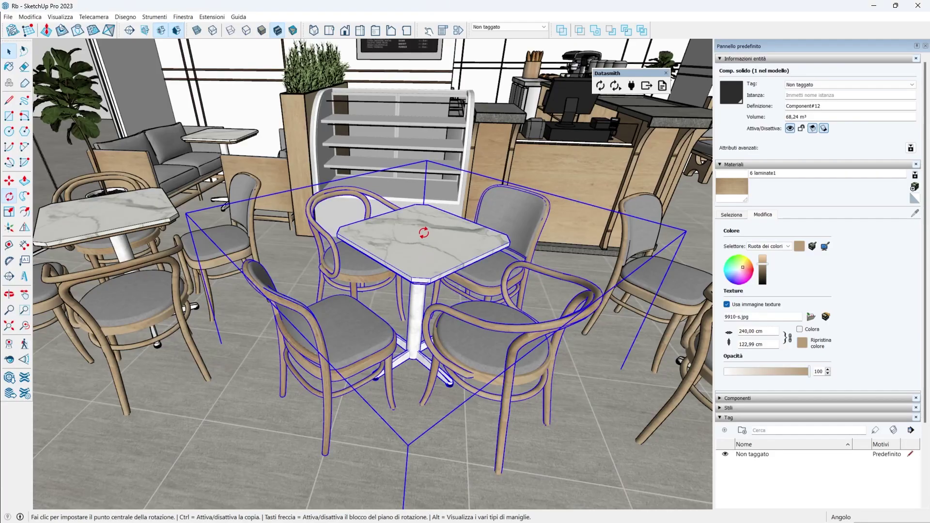
Step: Rotate the table-and-chairs group and enter it to edit the chairs
left_click(416, 235)
left_click(462, 238)
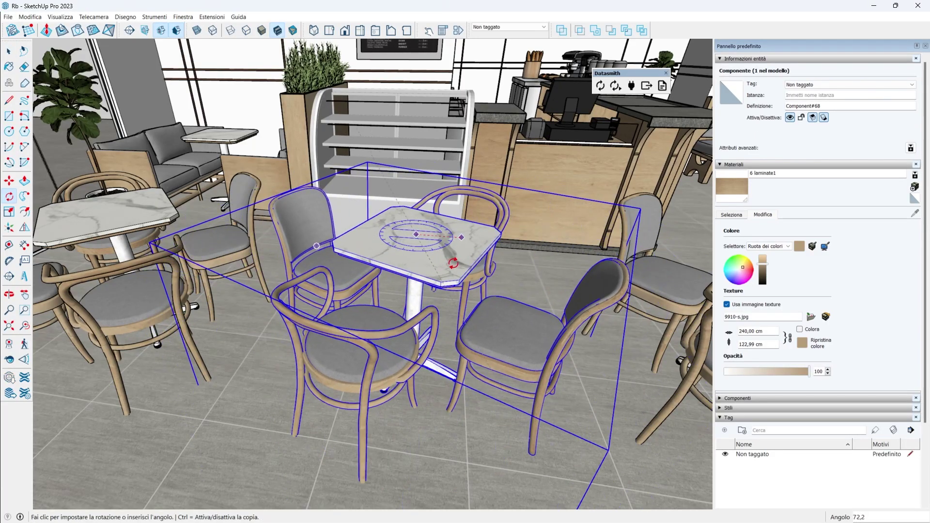
double_click(437, 247)
left_click(539, 291)
Step: Delete the left and right side chairs and send the model to Twinmotion
key("Delete")
left_click(299, 292)
key("Delete")
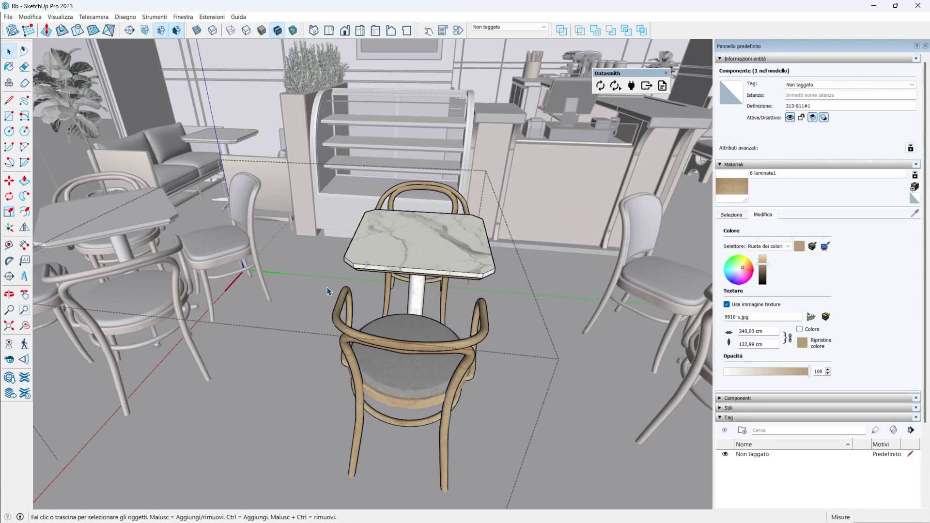
key("Escape")
left_click(600, 87)
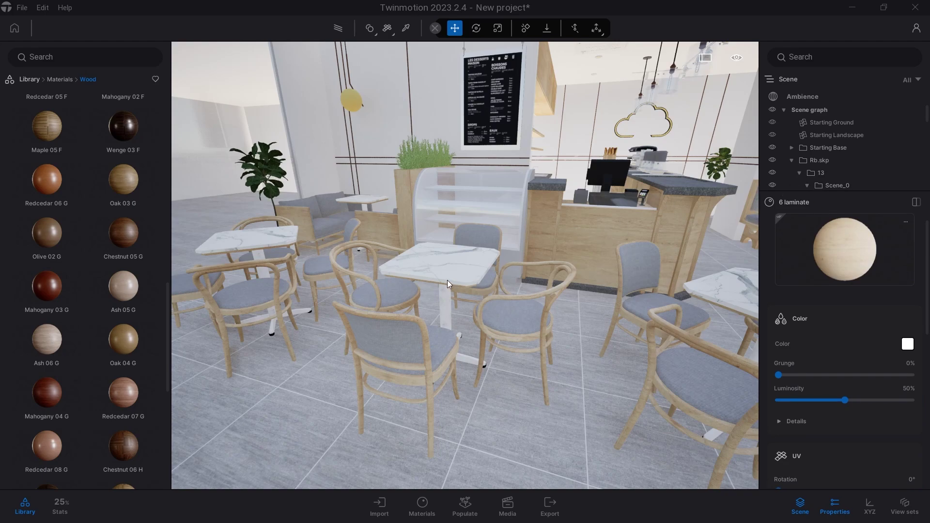
Step: Apply Oak 04 G to the chairs, then Ash 05 G to two individual chairs
left_click(371, 29)
scroll(295, 348, "up", 5)
scroll(308, 378, "up", 3)
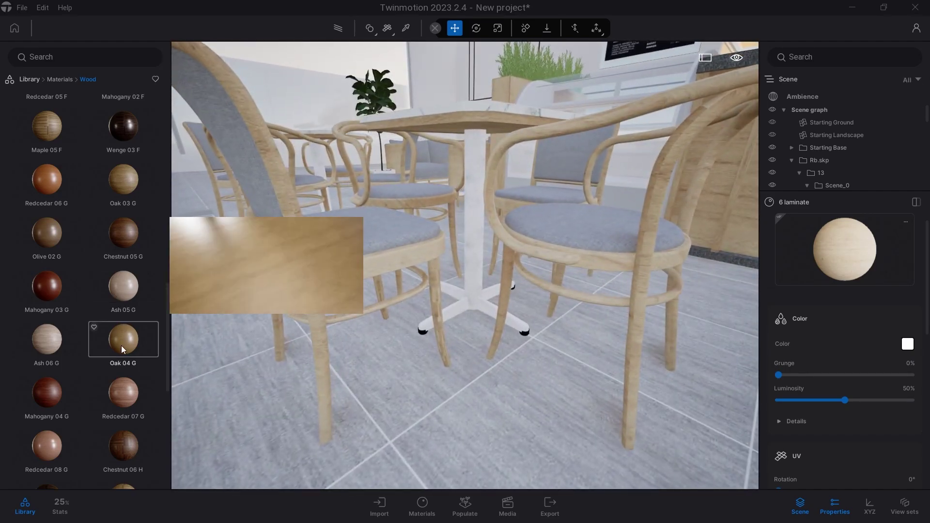
mouse_move(47, 287)
left_mouse_down()
mouse_move(233, 291)
mouse_move(308, 275)
mouse_move(378, 290)
mouse_move(325, 238)
mouse_move(388, 247)
mouse_move(391, 227)
left_mouse_up()
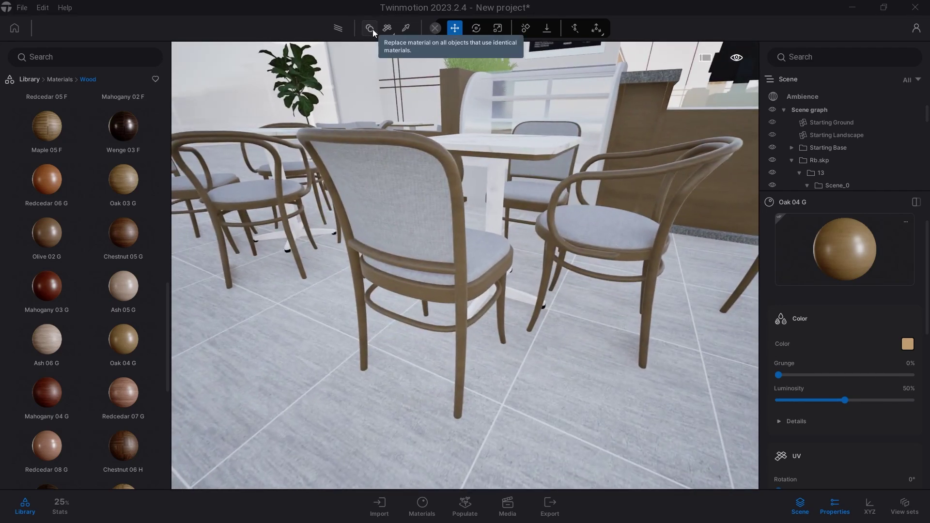
left_click(373, 28)
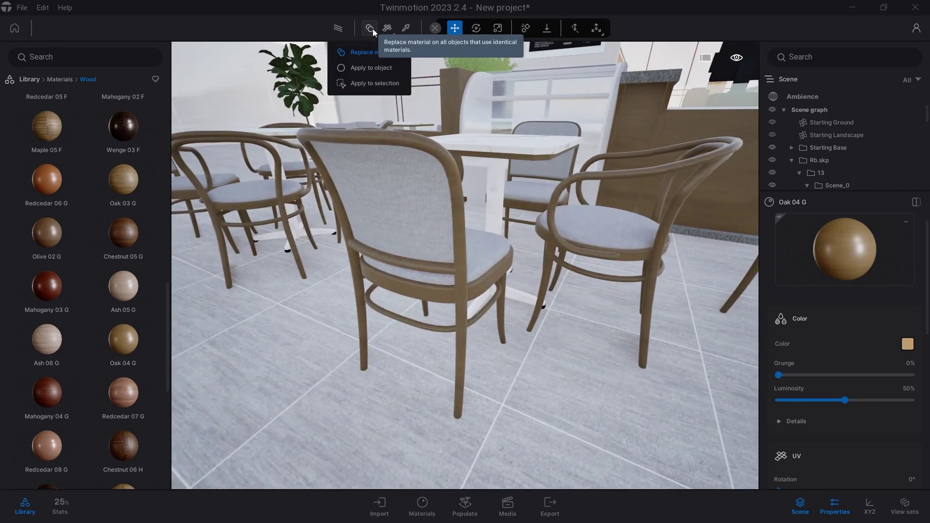
left_click(368, 68)
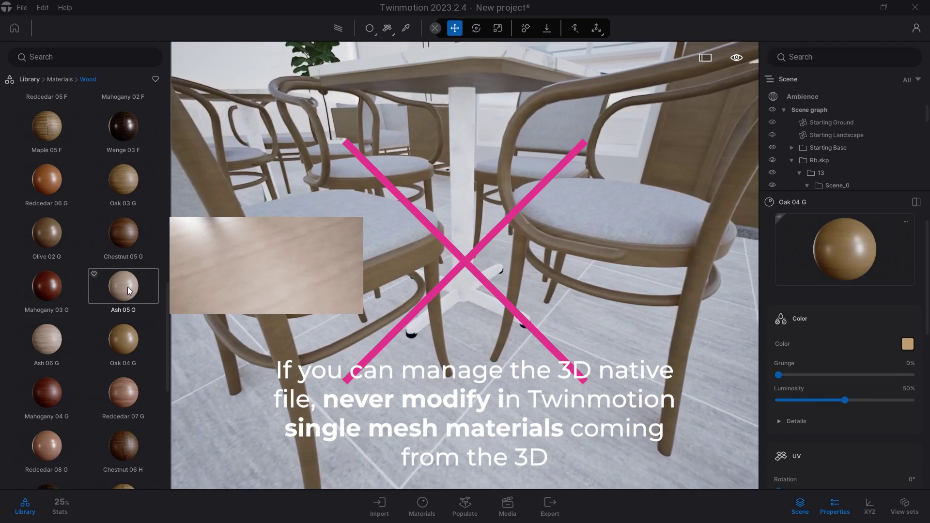
left_click_drag(122, 286, 279, 294)
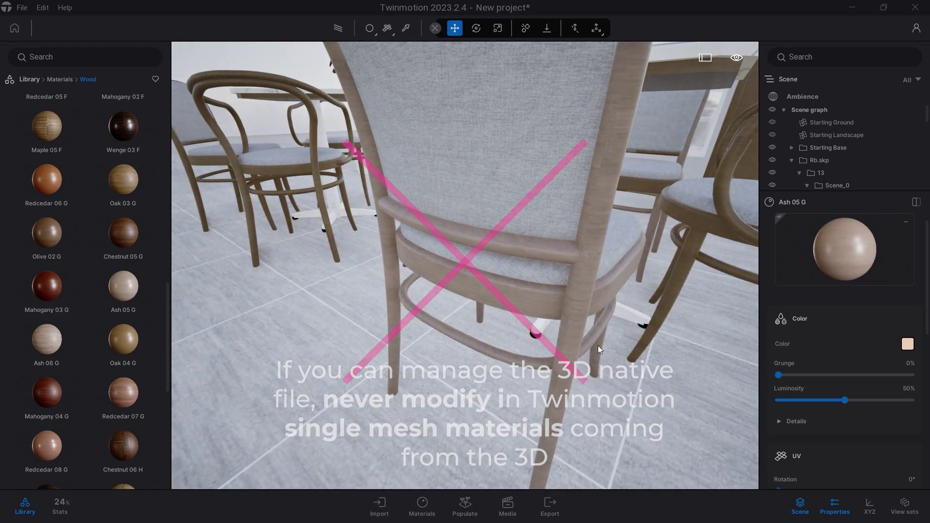
scroll(599, 345, "up", 5)
scroll(759, 301, "down", 5)
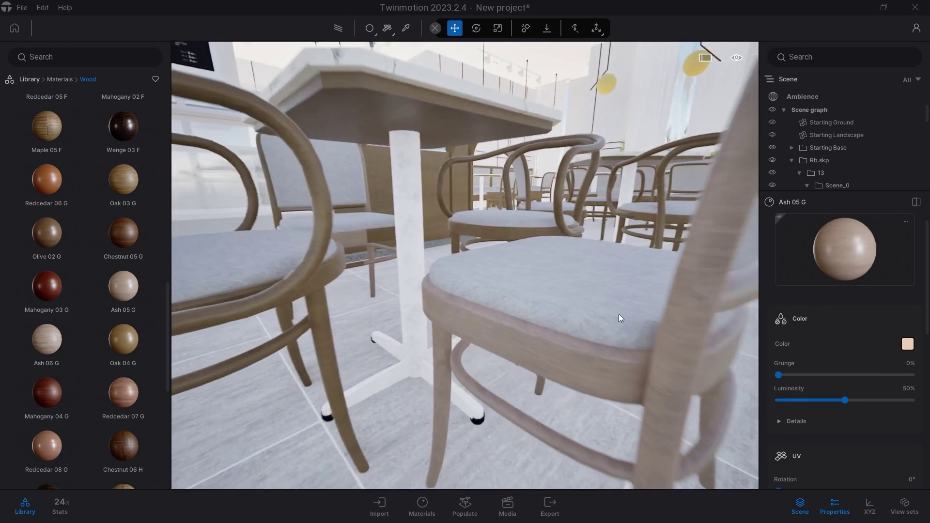
scroll(636, 308, "up", 5)
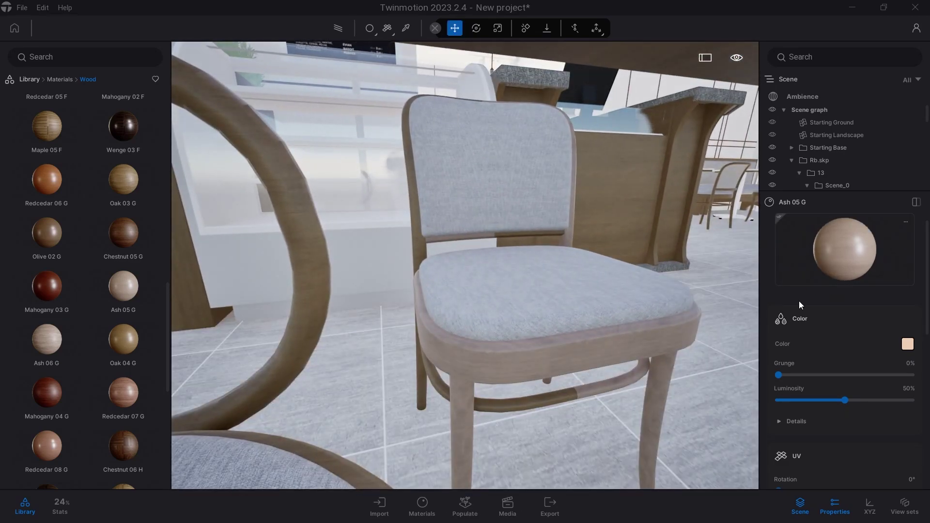
mouse_move(821, 277)
left_mouse_down()
mouse_move(513, 434)
mouse_move(584, 387)
left_mouse_up()
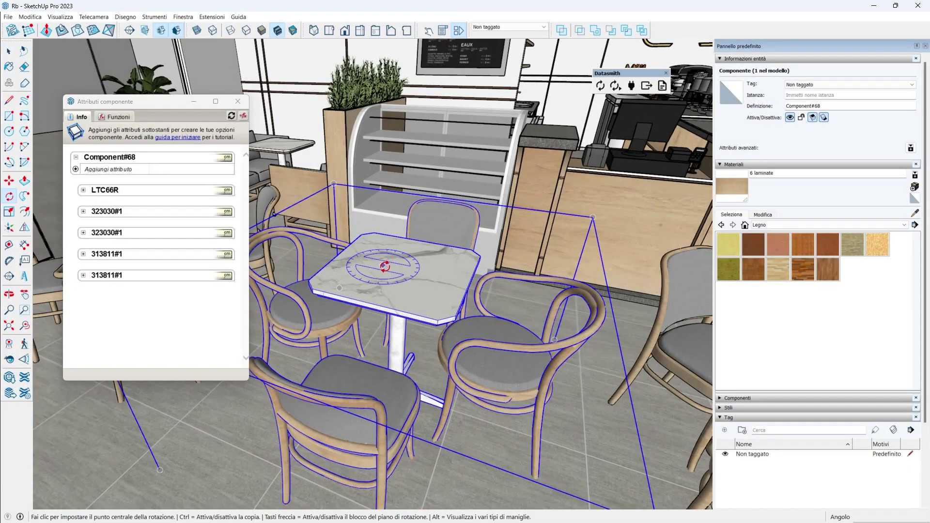
Step: Rotate the table group to a new angle
left_click(400, 272)
left_click(435, 280)
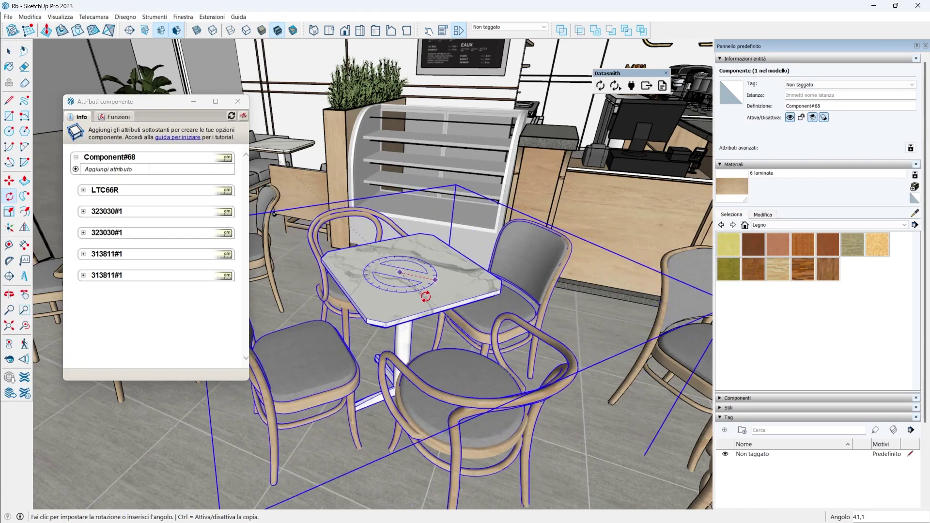
left_click(426, 297)
key("space")
middle_click_drag(455, 354, 437, 342)
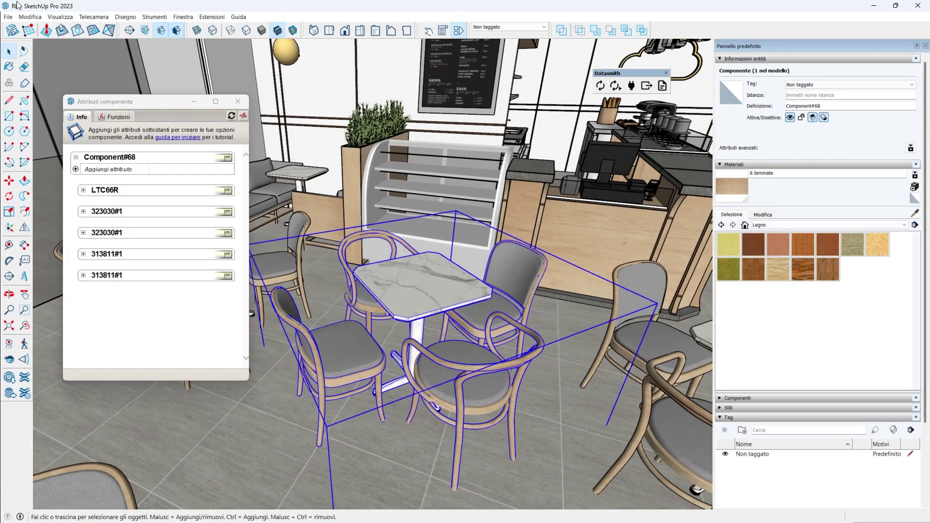
Step: Save the model and reload the updated SketchUp file in Twinmotion
left_click(8, 16)
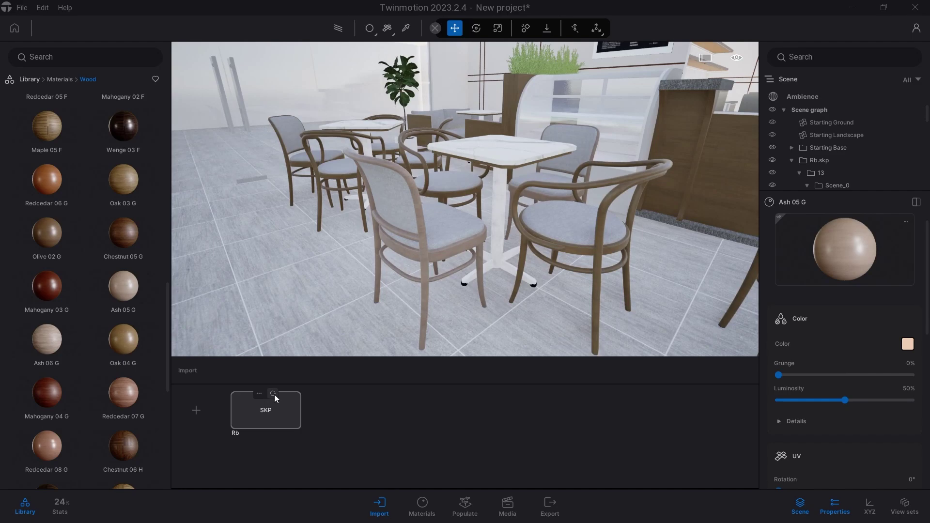
left_click(275, 395)
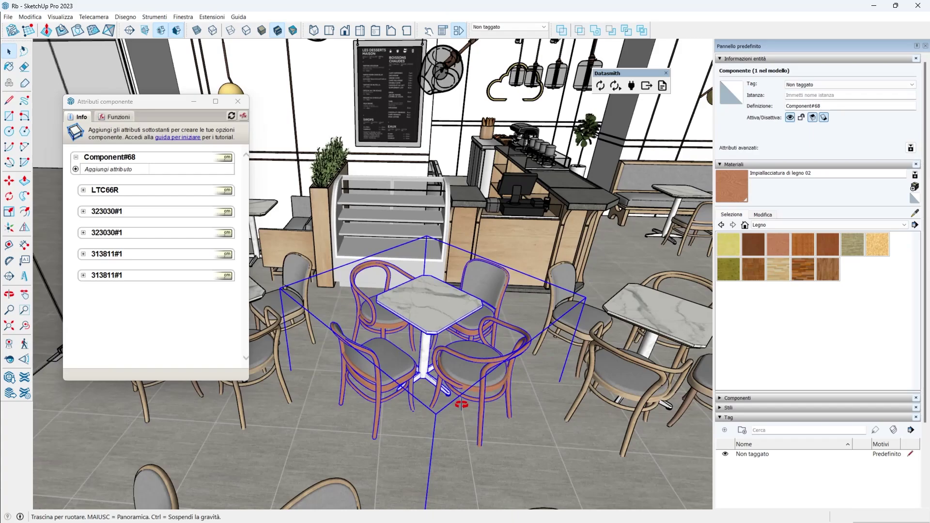
middle_click_drag(415, 380, 458, 407)
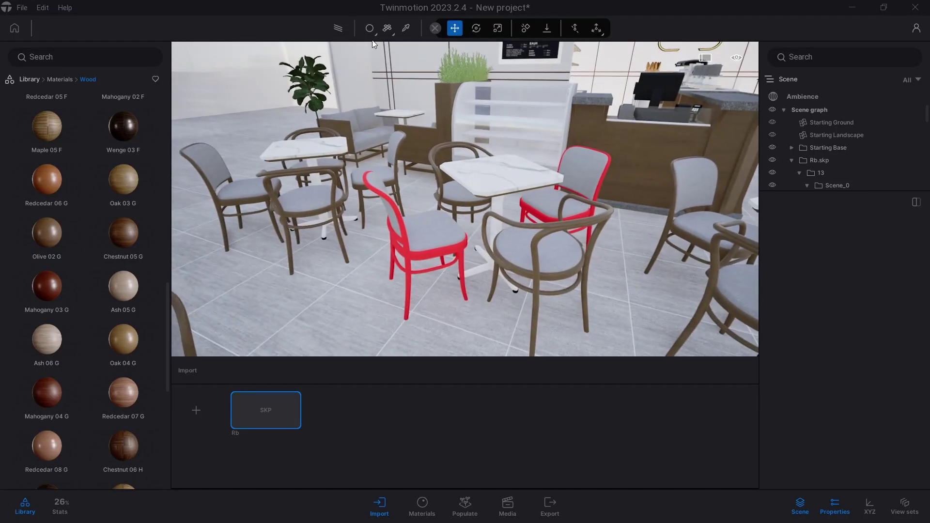
Step: Use Replace material mode to apply Redcedar wood to the chair frames
left_click(372, 30)
left_click(375, 51)
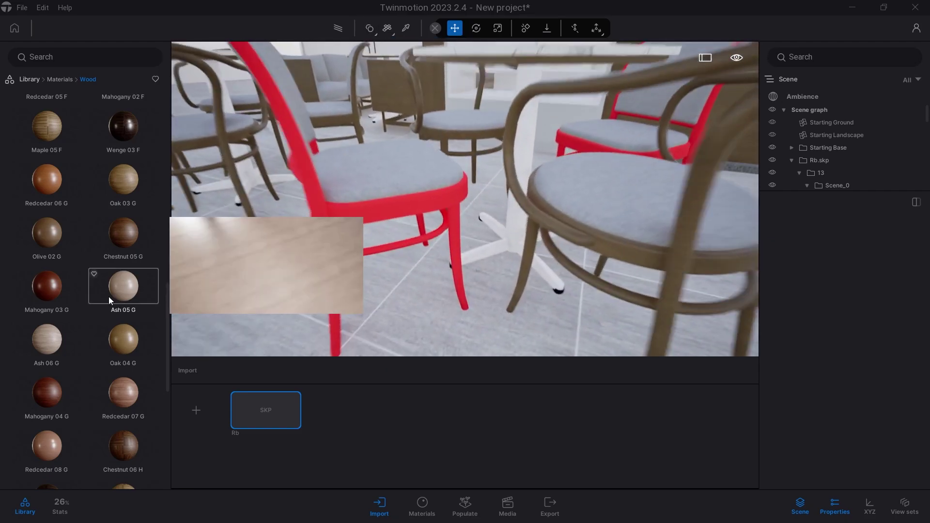
left_click_drag(127, 385, 210, 299)
left_click_drag(71, 325, 234, 223)
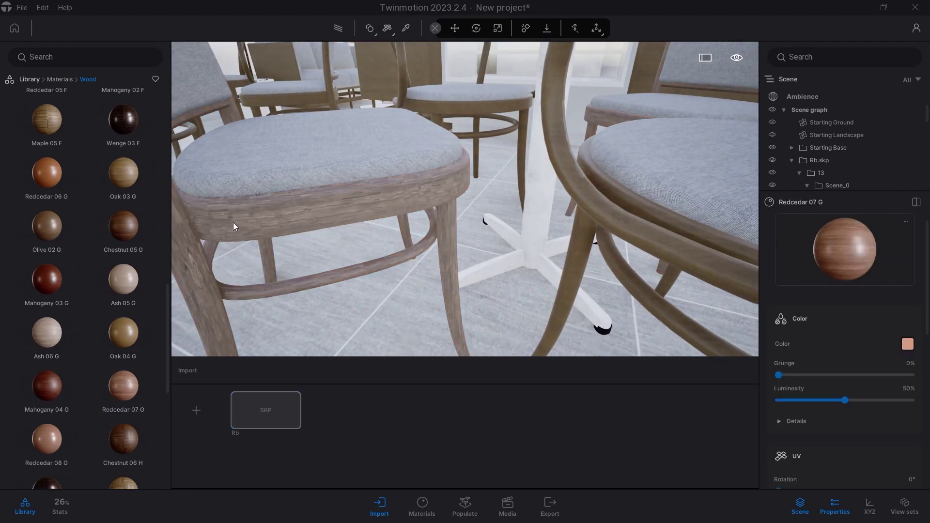
scroll(116, 356, "down", 1)
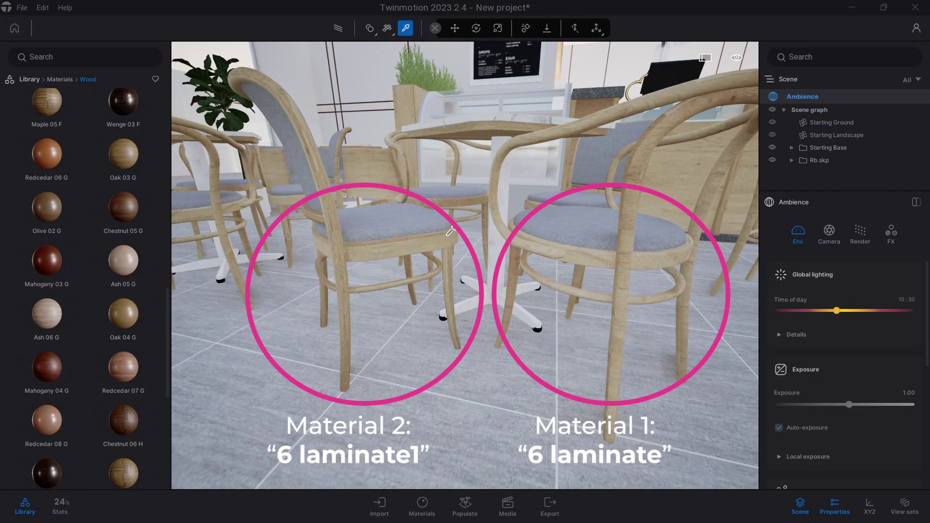
Step: Sample the armchair frame material and apply Redcedar 07 G wood to it
left_click(451, 232)
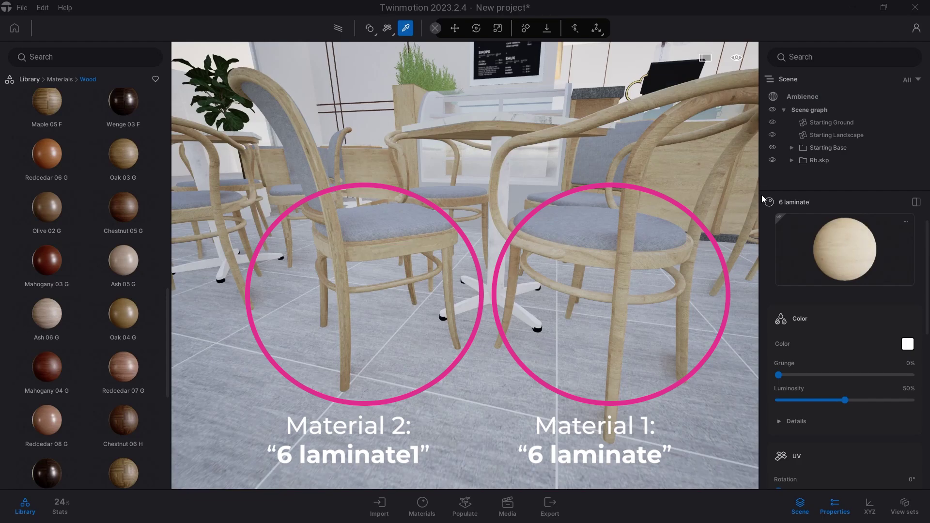
scroll(436, 244, "down", 5)
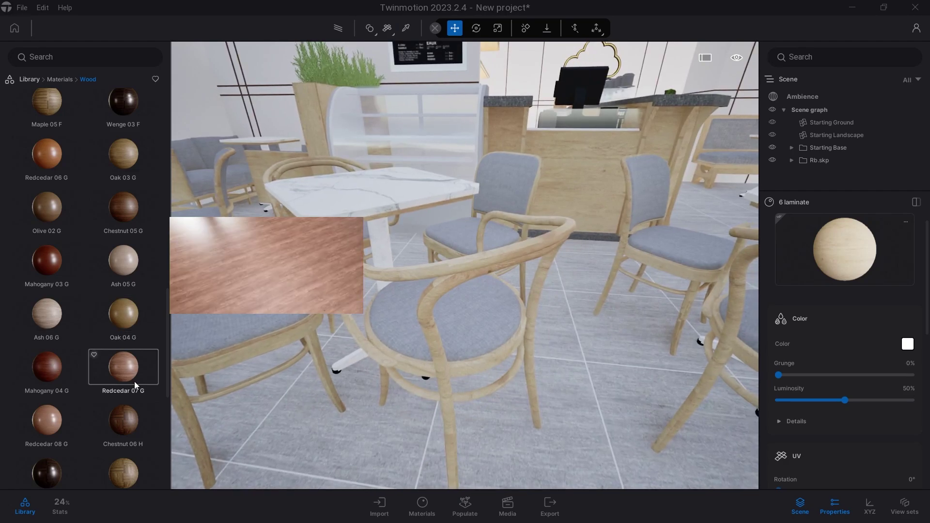
left_click_drag(135, 380, 342, 286)
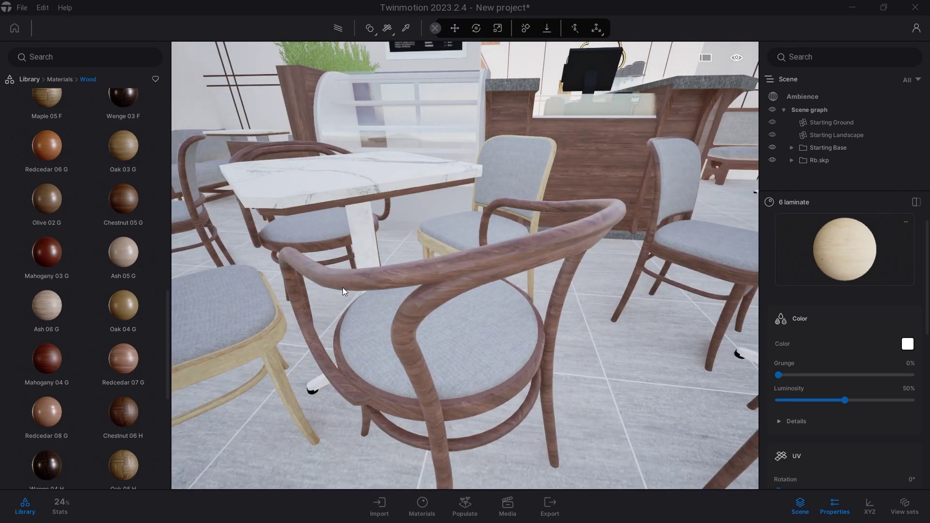